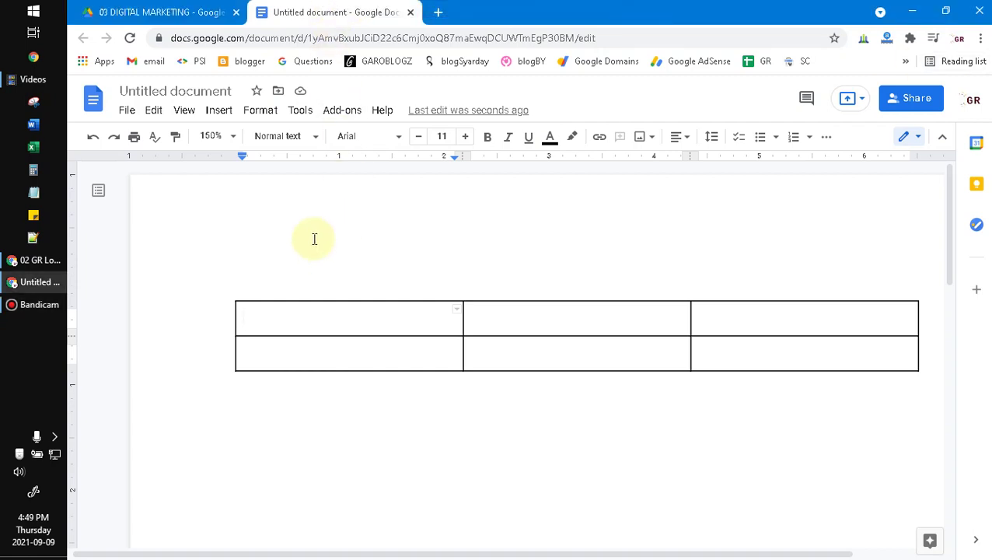
Step: Select the table's cells, then put the insertion point in the top-row middle cell
{"action": "left_click_drag", "start_coordinate": [308, 319], "coordinate": [791, 347]}
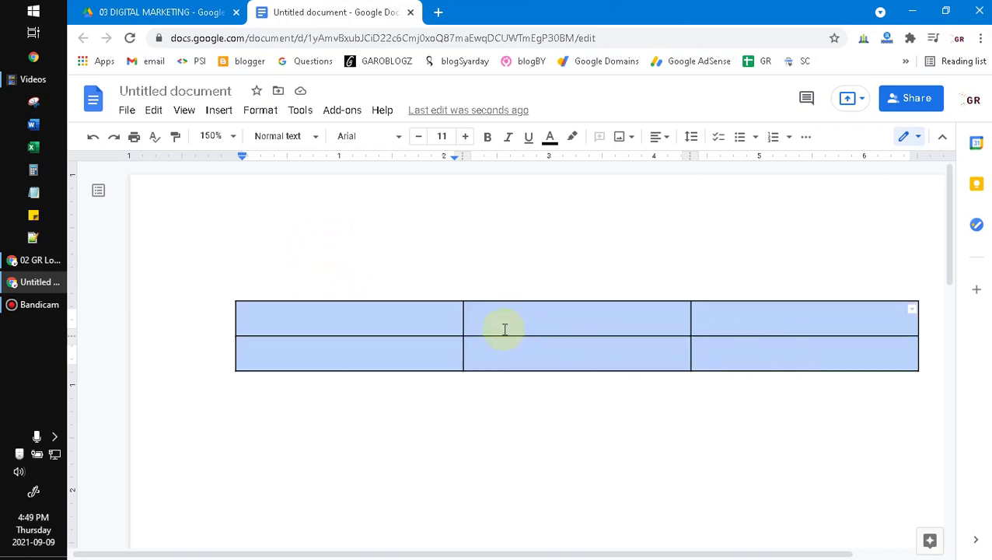
{"action": "left_click", "coordinate": [286, 317]}
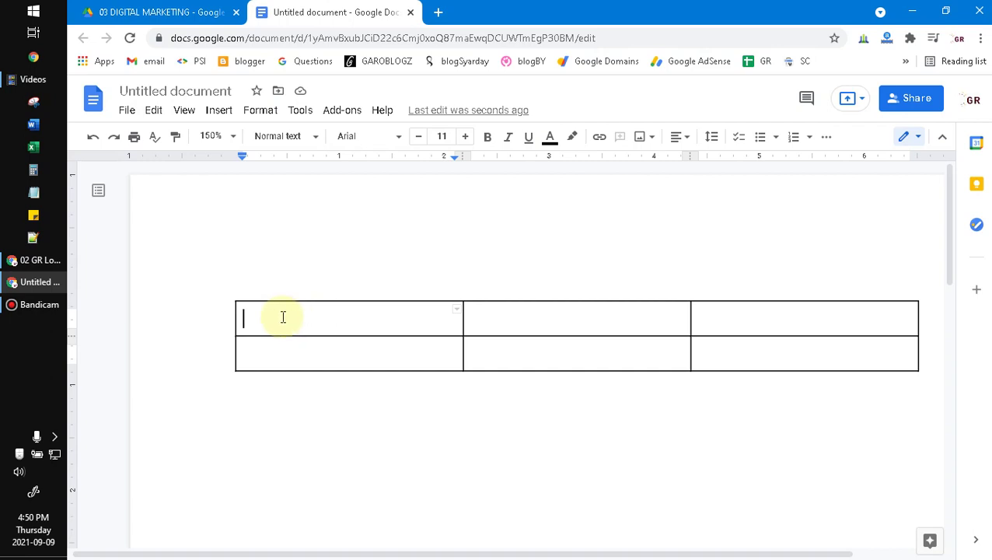
{"action": "left_click_drag", "start_coordinate": [284, 317], "coordinate": [810, 343]}
{"action": "left_click", "coordinate": [287, 325]}
{"action": "left_click", "coordinate": [736, 333], "text": "shift"}
{"action": "left_click", "coordinate": [321, 353]}
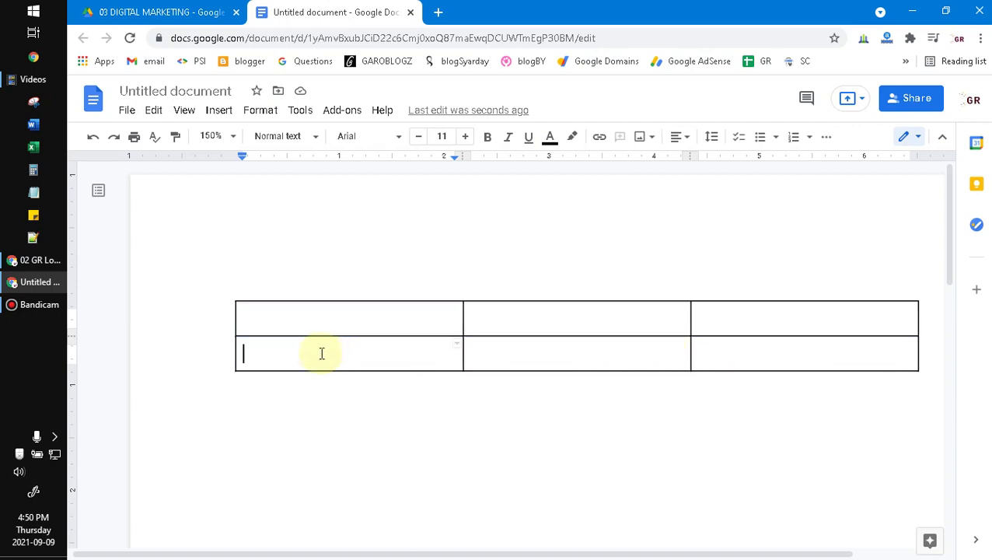
{"action": "left_click", "coordinate": [505, 315]}
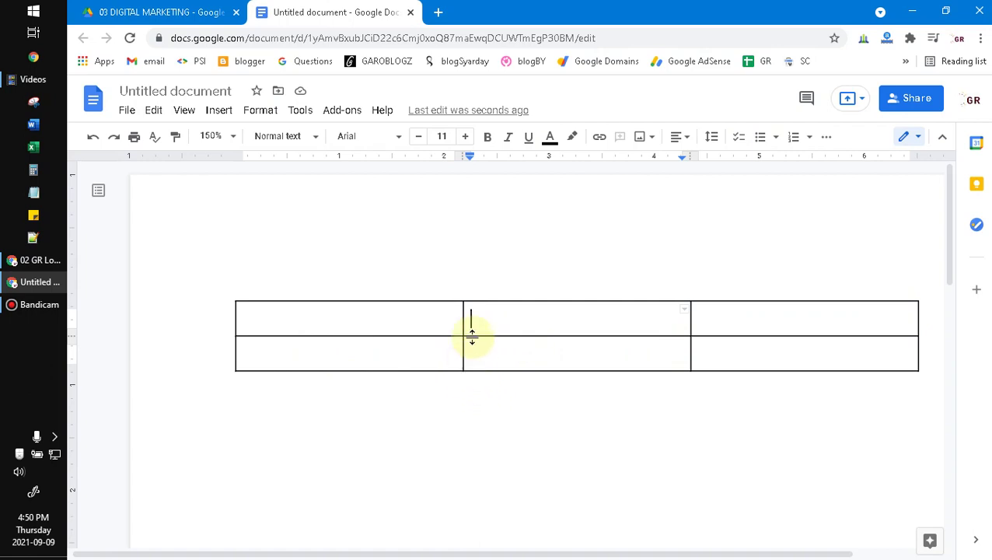
{"action": "left_click_drag", "start_coordinate": [595, 316], "coordinate": [642, 316]}
{"action": "left_click", "coordinate": [533, 357]}
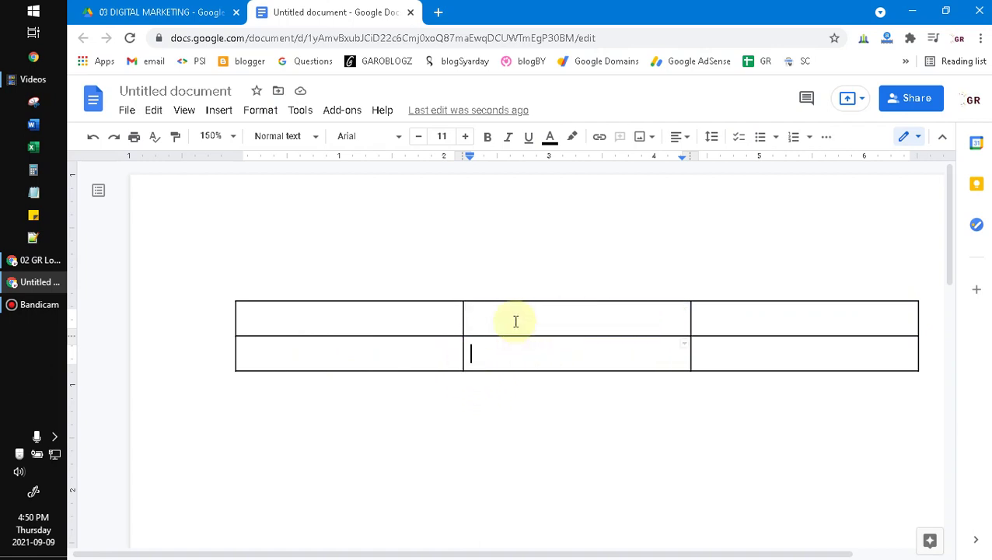
Step: Insert a horizontal line into the top-row middle cell
{"action": "left_click", "coordinate": [219, 109]}
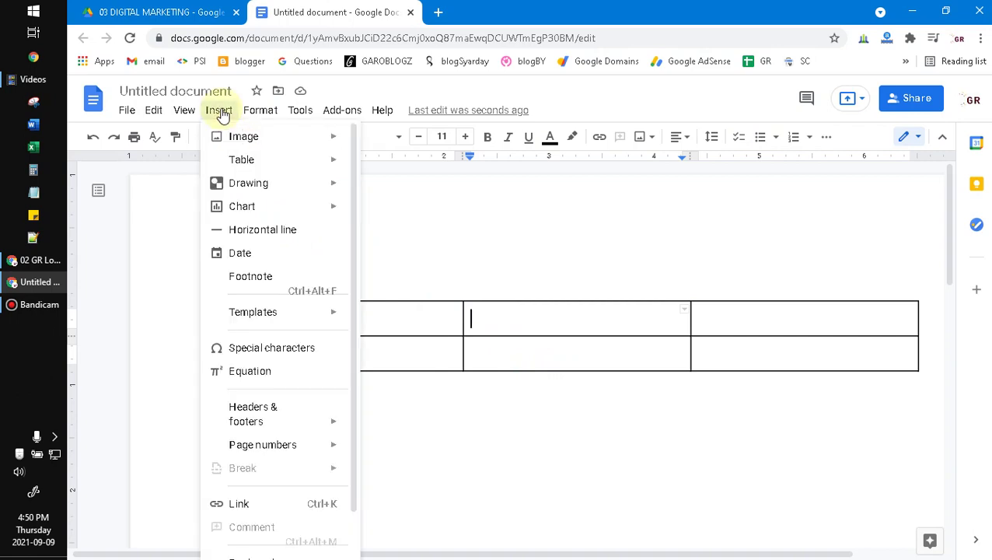
{"action": "left_click", "coordinate": [270, 230]}
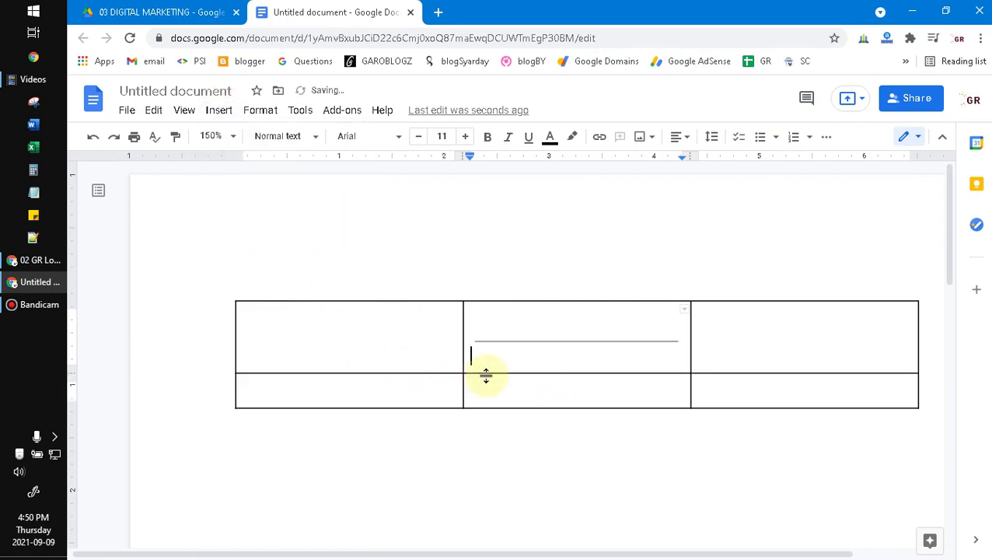
{"action": "key", "text": "Up"}
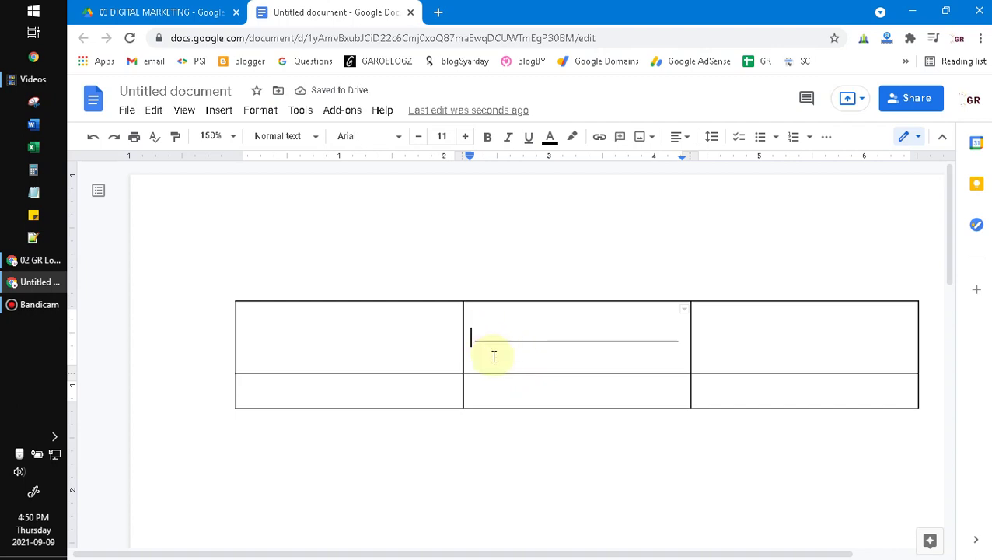
{"action": "left_click", "coordinate": [494, 355]}
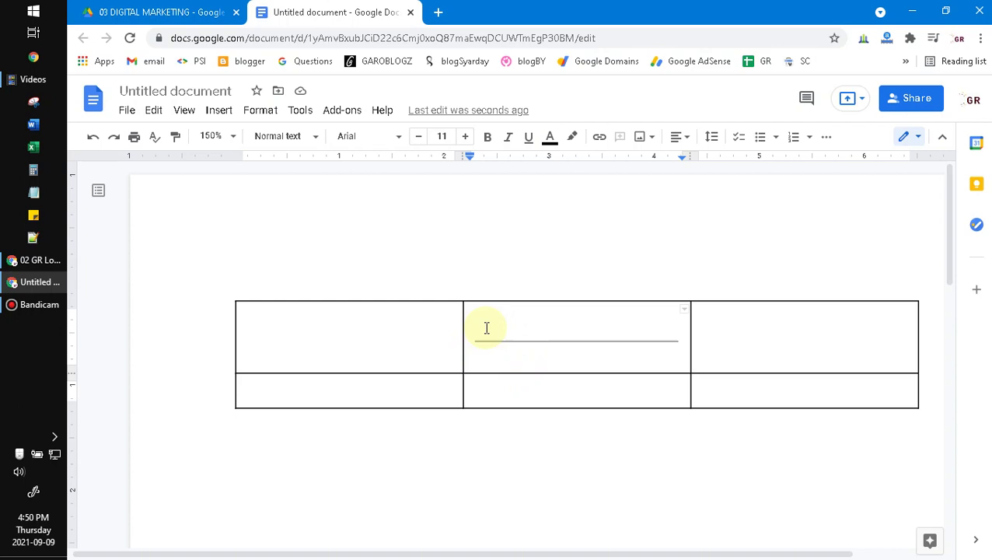
{"action": "left_click_drag", "start_coordinate": [485, 320], "coordinate": [481, 347]}
{"action": "left_click", "coordinate": [472, 354]}
{"action": "left_click", "coordinate": [483, 339]}
Step: Type test text 'dsf' and 'sdfsdf' around the line, then undo it
{"action": "type", "text": "dsf"}
{"action": "key", "text": "Return"}
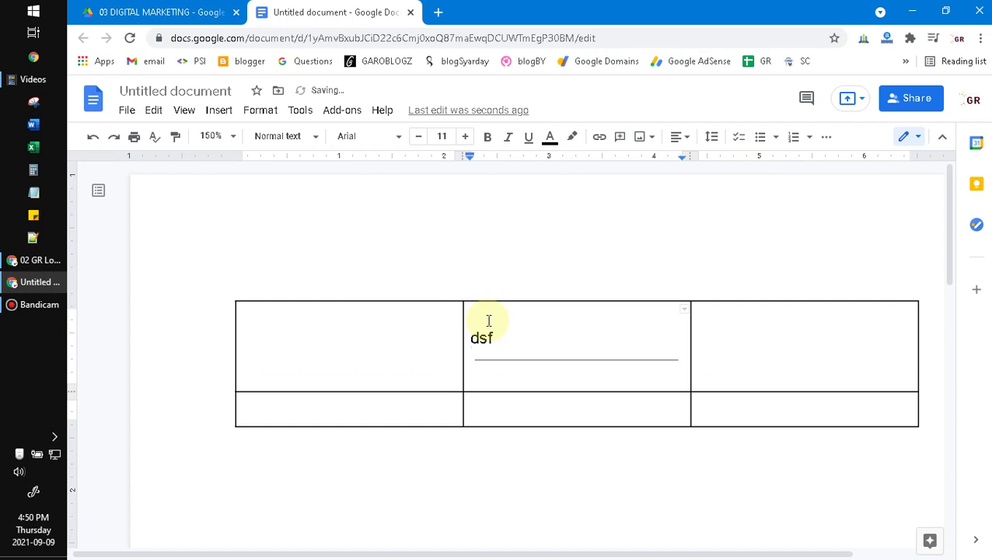
{"action": "left_click", "coordinate": [505, 339]}
{"action": "type", "text": "sdfsdf"}
{"action": "left_click", "coordinate": [501, 354]}
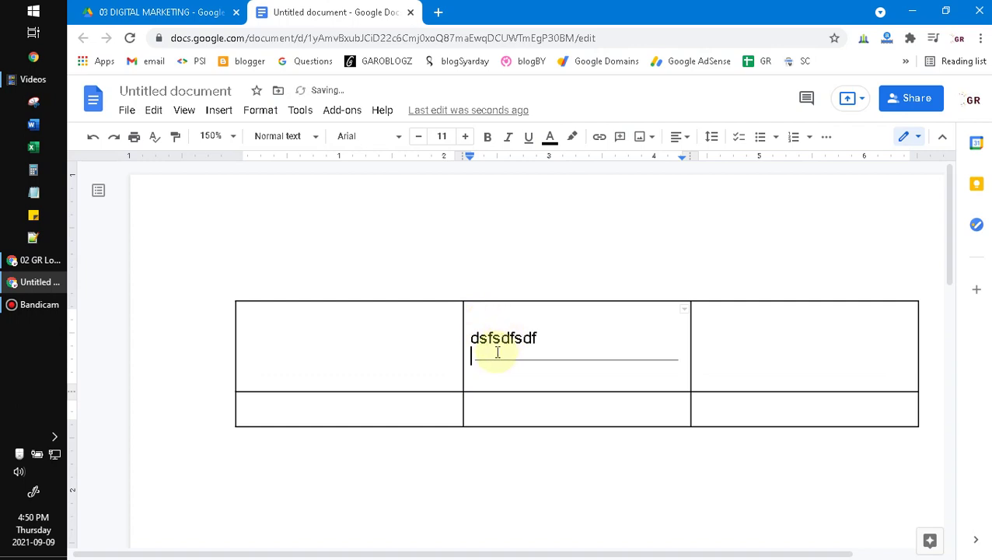
{"action": "left_click", "coordinate": [620, 371]}
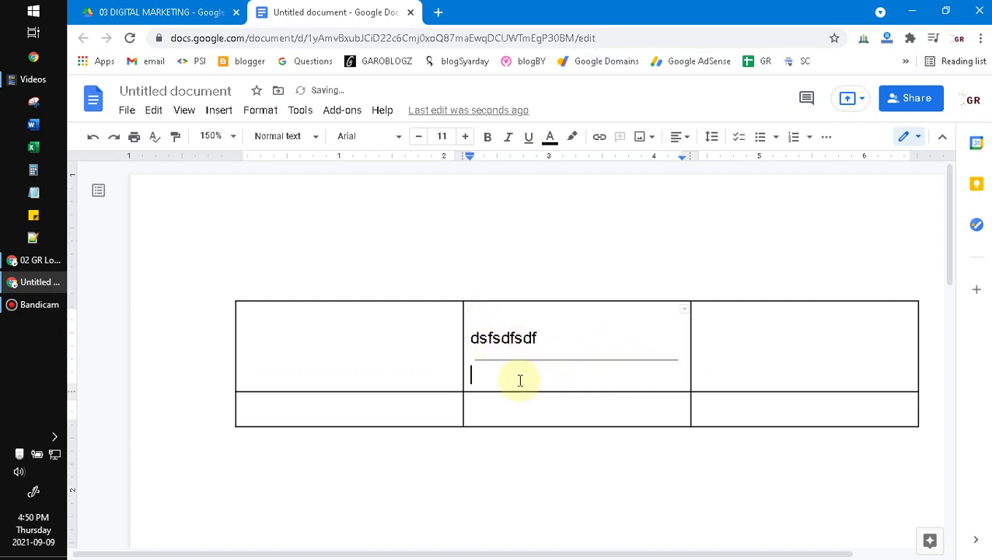
{"action": "key", "text": "ctrl+z"}
{"action": "key", "text": "ctrl+z"}
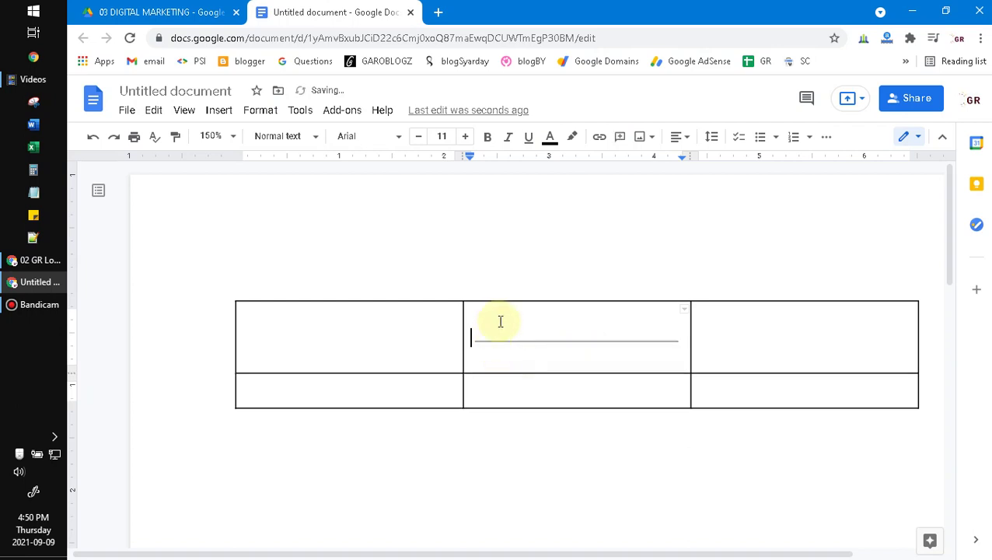
Step: Draw a short horizontal line in a new drawing and save it into the top-left cell
{"action": "left_click", "coordinate": [338, 342]}
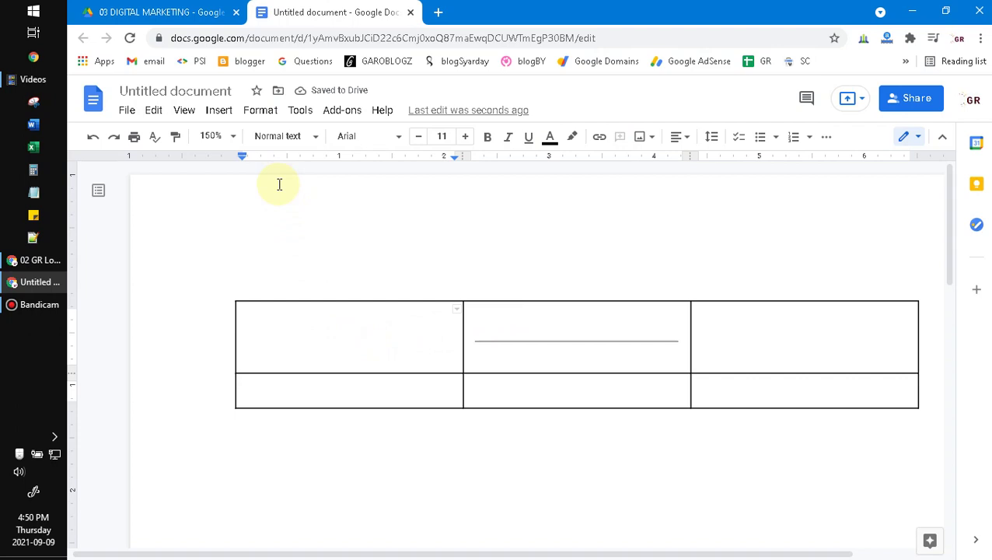
{"action": "left_click", "coordinate": [221, 110]}
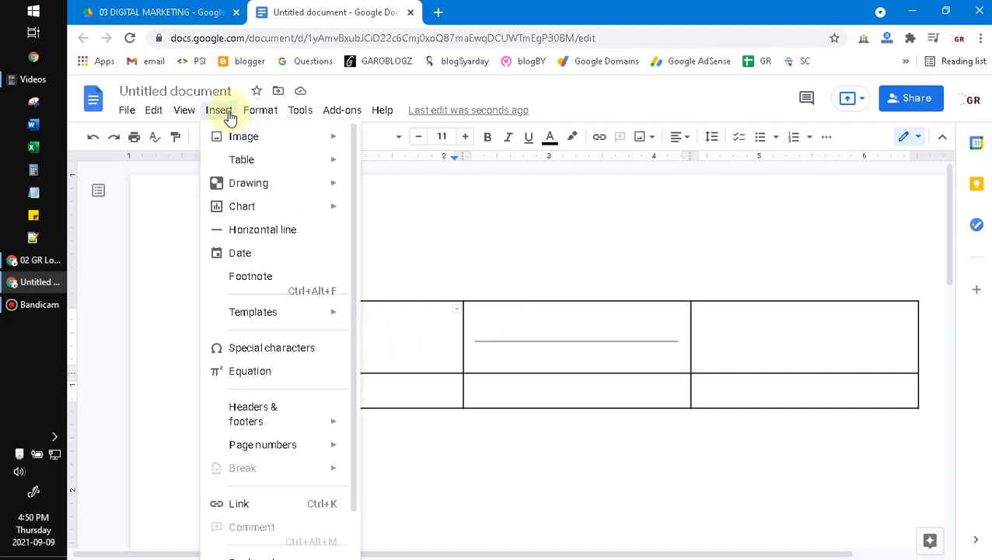
{"action": "mouse_move", "coordinate": [241, 206]}
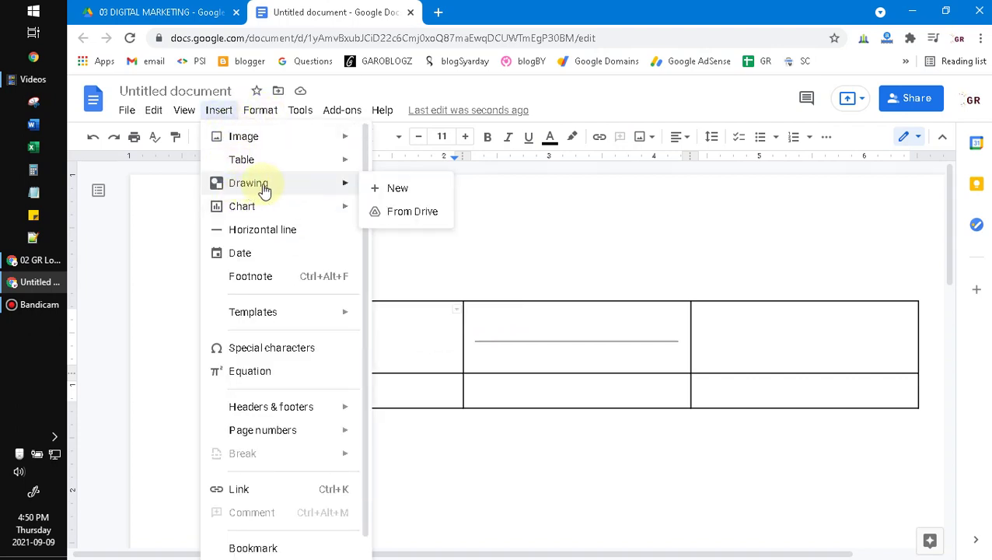
{"action": "left_click", "coordinate": [402, 189]}
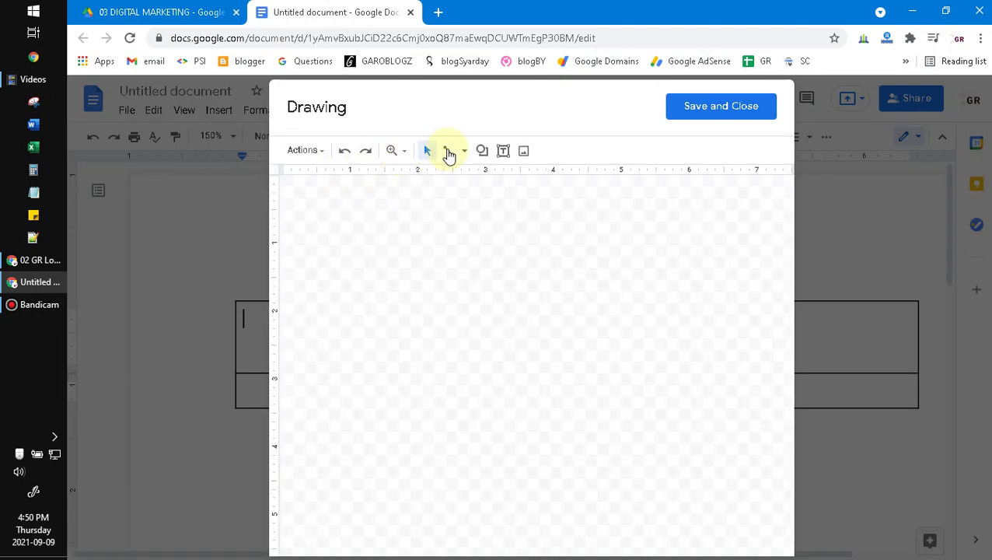
{"action": "left_click", "coordinate": [448, 152]}
{"action": "mouse_move", "coordinate": [358, 275]}
{"action": "left_mouse_down"}
{"action": "mouse_move", "coordinate": [469, 281]}
{"action": "mouse_move", "coordinate": [517, 308]}
{"action": "mouse_move", "coordinate": [545, 280]}
{"action": "mouse_move", "coordinate": [476, 278]}
{"action": "left_mouse_up"}
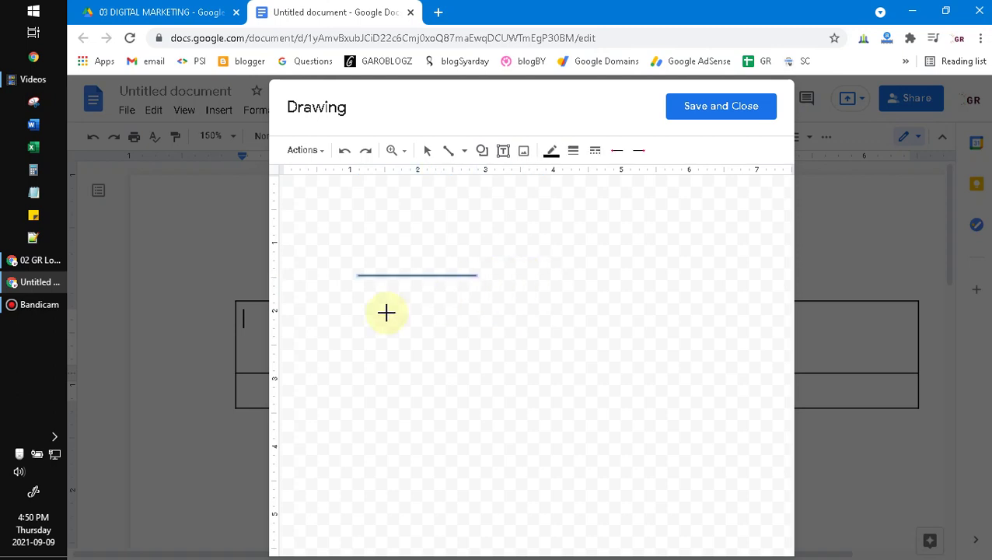
{"action": "left_click", "coordinate": [702, 113]}
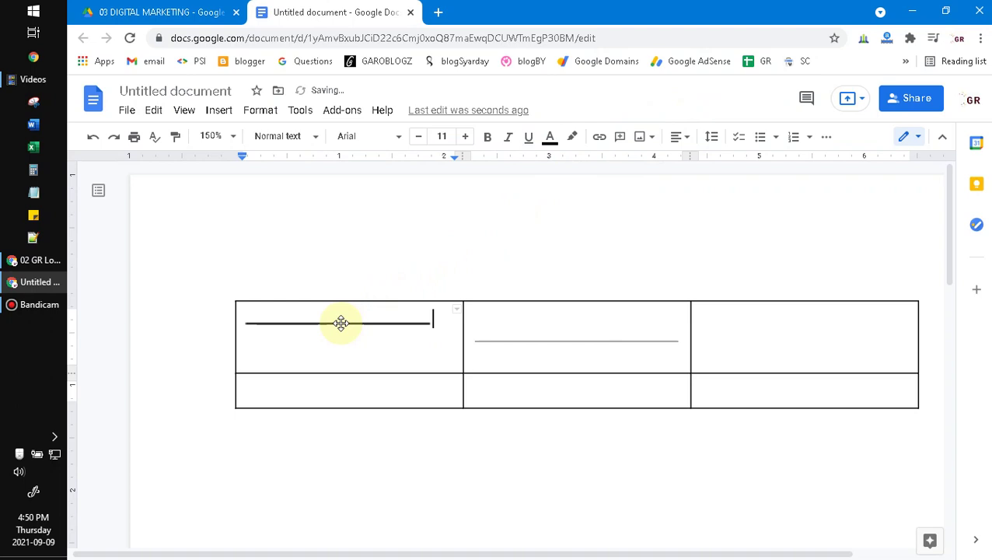
Step: Set the line in the top-left cell to 'In front of text' wrapping
{"action": "left_click", "coordinate": [340, 322]}
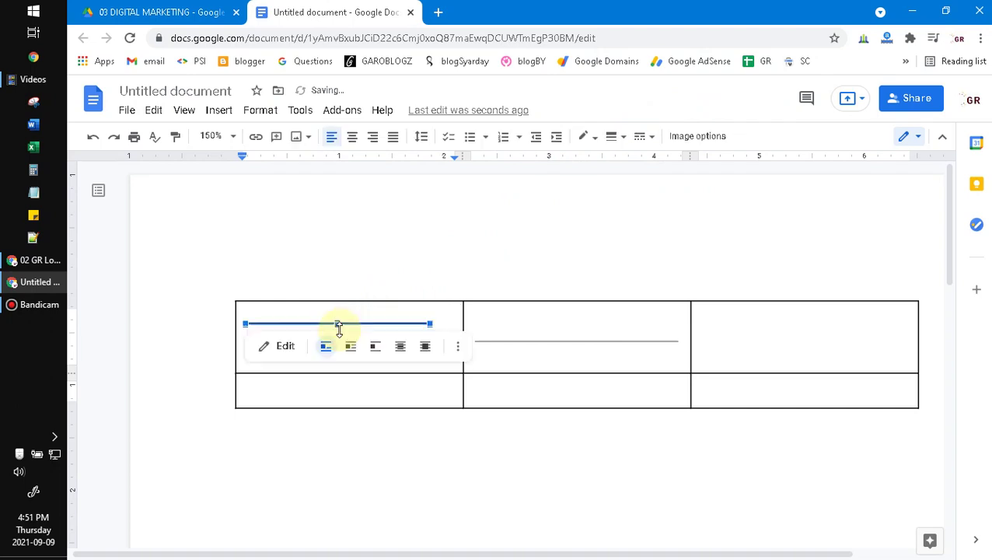
{"action": "left_click", "coordinate": [495, 385]}
{"action": "left_click", "coordinate": [331, 322]}
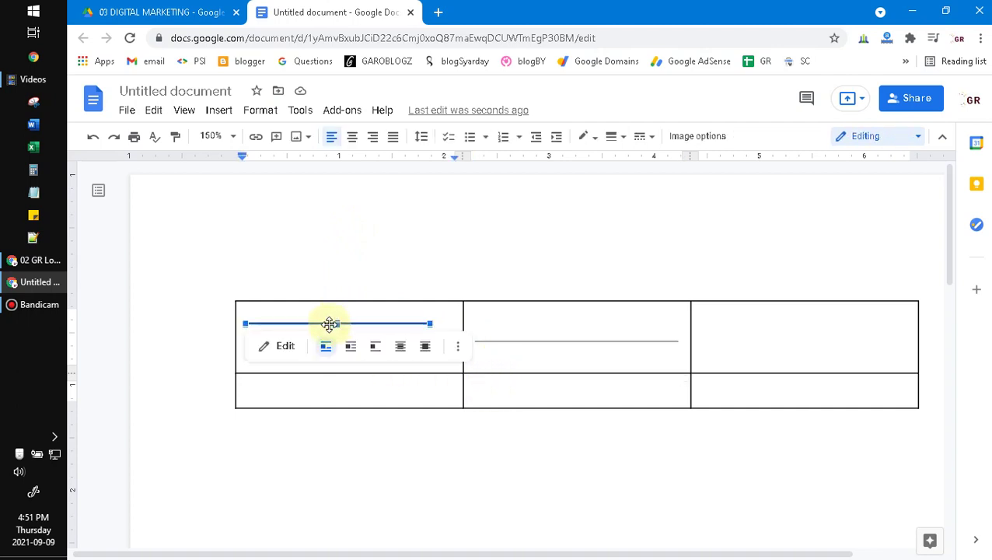
{"action": "left_click", "coordinate": [426, 354]}
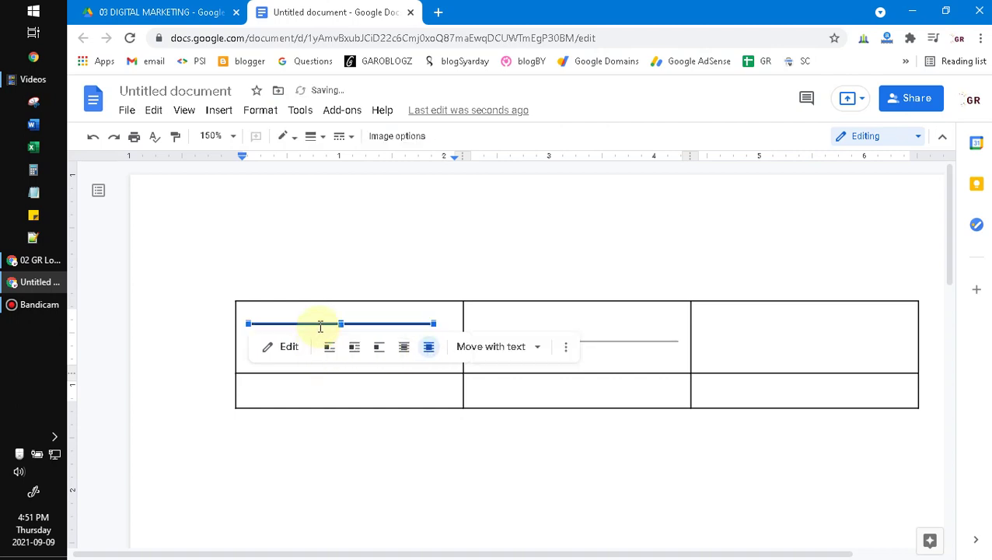
Step: Drag the line back up so it sits along the top of the top-left cell
{"action": "left_click_drag", "start_coordinate": [317, 328], "coordinate": [360, 403]}
{"action": "left_click_drag", "start_coordinate": [392, 476], "coordinate": [379, 431]}
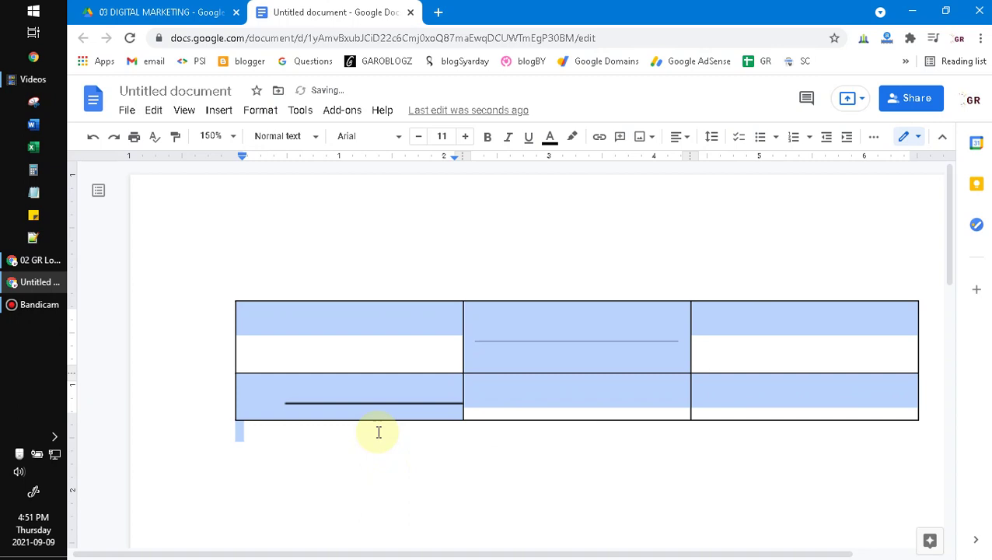
{"action": "left_click", "coordinate": [376, 410]}
{"action": "left_click", "coordinate": [378, 401]}
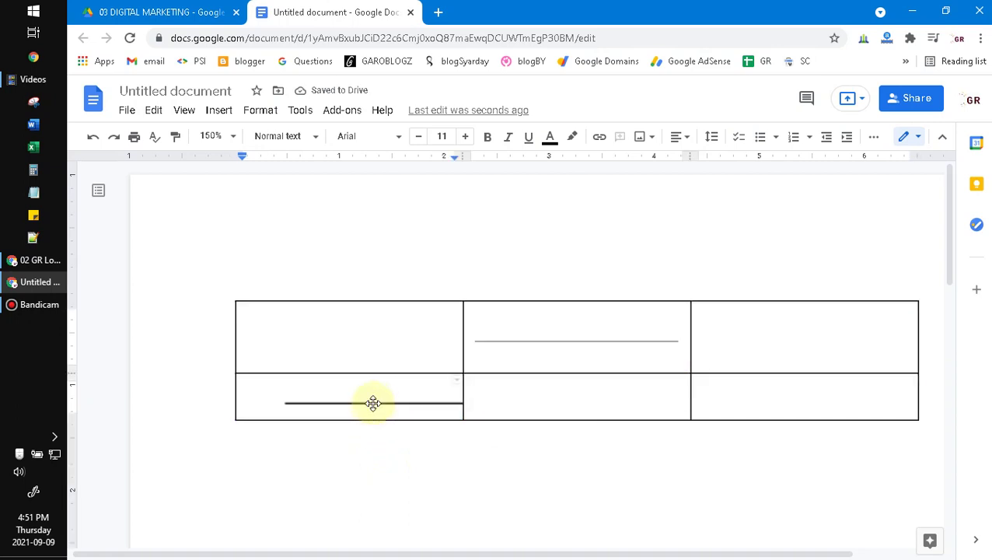
{"action": "left_click", "coordinate": [373, 403]}
{"action": "left_click_drag", "start_coordinate": [371, 400], "coordinate": [428, 385]}
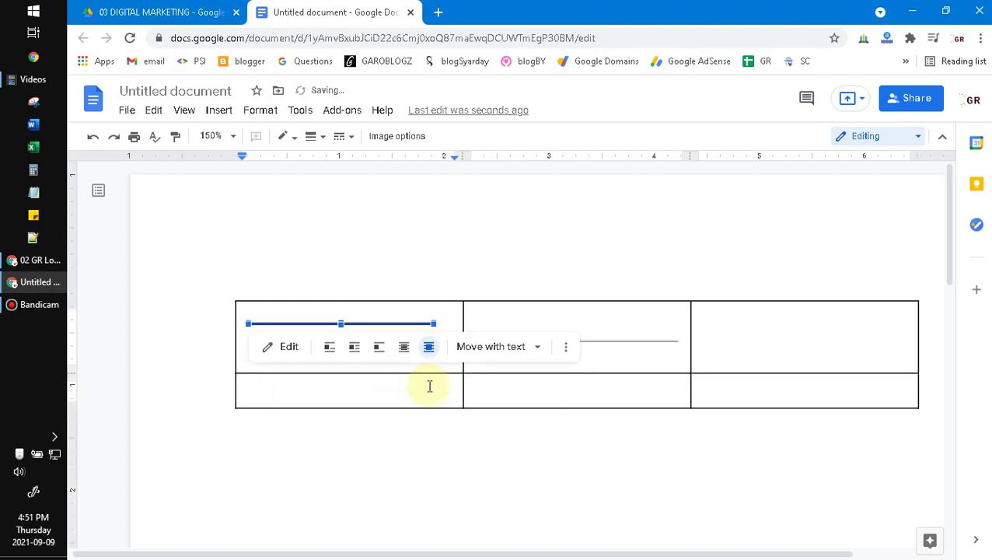
{"action": "left_click", "coordinate": [723, 385]}
{"action": "left_click", "coordinate": [741, 335]}
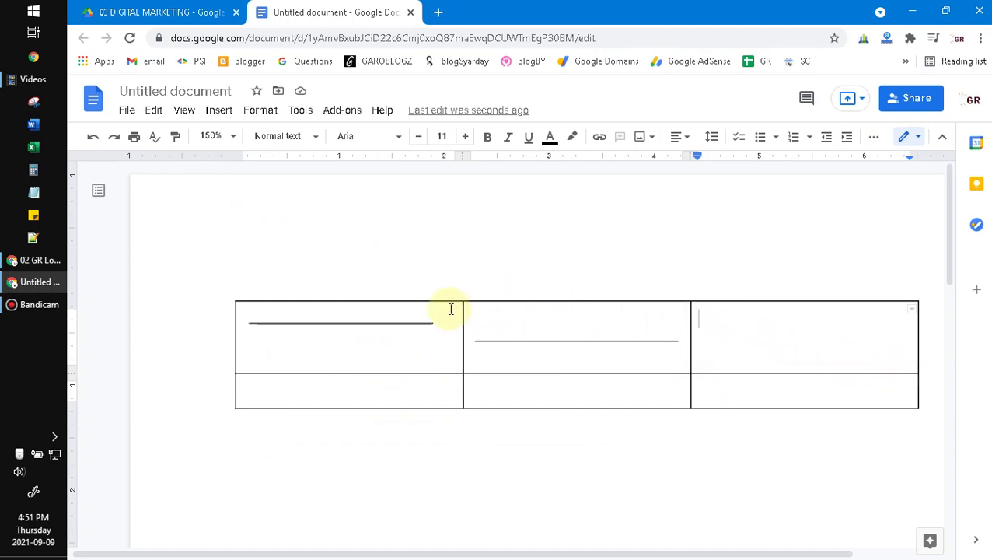
Step: Draw a diagonal line in a new drawing and save it into the top-right cell
{"action": "left_click", "coordinate": [212, 114]}
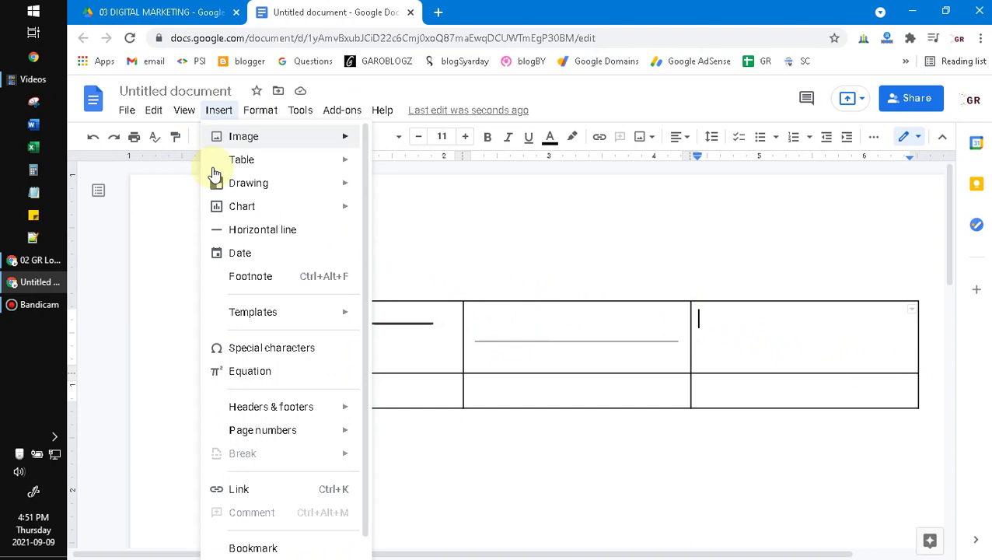
{"action": "mouse_move", "coordinate": [238, 187]}
{"action": "left_click", "coordinate": [415, 188]}
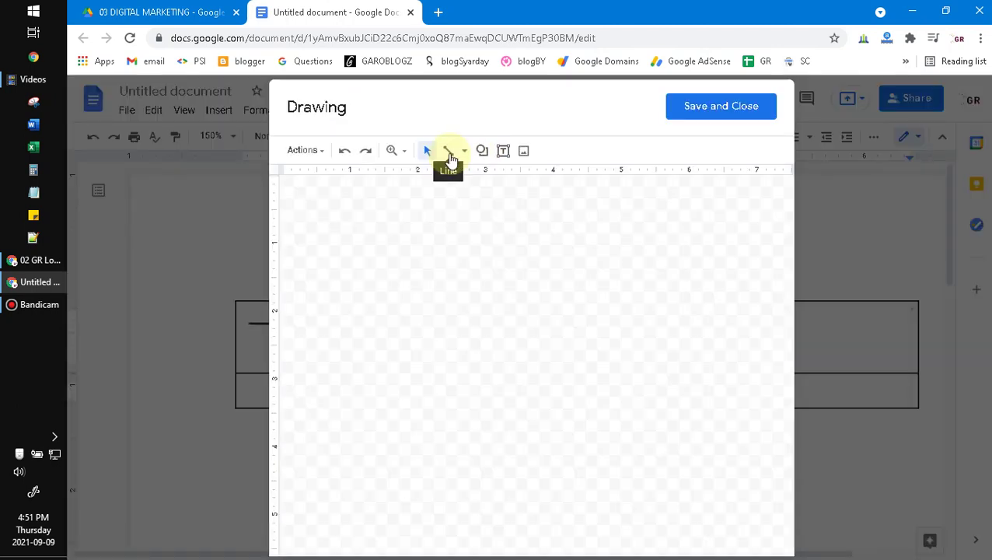
{"action": "left_click", "coordinate": [447, 152]}
{"action": "mouse_move", "coordinate": [421, 331]}
{"action": "left_mouse_down"}
{"action": "mouse_move", "coordinate": [465, 313]}
{"action": "mouse_move", "coordinate": [514, 334]}
{"action": "mouse_move", "coordinate": [519, 357]}
{"action": "mouse_move", "coordinate": [532, 342]}
{"action": "mouse_move", "coordinate": [501, 374]}
{"action": "mouse_move", "coordinate": [516, 350]}
{"action": "mouse_move", "coordinate": [504, 308]}
{"action": "mouse_move", "coordinate": [457, 279]}
{"action": "mouse_move", "coordinate": [343, 292]}
{"action": "mouse_move", "coordinate": [357, 403]}
{"action": "mouse_move", "coordinate": [459, 397]}
{"action": "mouse_move", "coordinate": [502, 350]}
{"action": "mouse_move", "coordinate": [504, 316]}
{"action": "mouse_move", "coordinate": [418, 293]}
{"action": "mouse_move", "coordinate": [505, 325]}
{"action": "mouse_move", "coordinate": [514, 345]}
{"action": "mouse_move", "coordinate": [458, 349]}
{"action": "mouse_move", "coordinate": [494, 347]}
{"action": "mouse_move", "coordinate": [497, 292]}
{"action": "mouse_move", "coordinate": [451, 319]}
{"action": "mouse_move", "coordinate": [443, 293]}
{"action": "mouse_move", "coordinate": [394, 272]}
{"action": "mouse_move", "coordinate": [468, 292]}
{"action": "mouse_move", "coordinate": [492, 351]}
{"action": "mouse_move", "coordinate": [491, 308]}
{"action": "mouse_move", "coordinate": [476, 300]}
{"action": "left_mouse_up"}
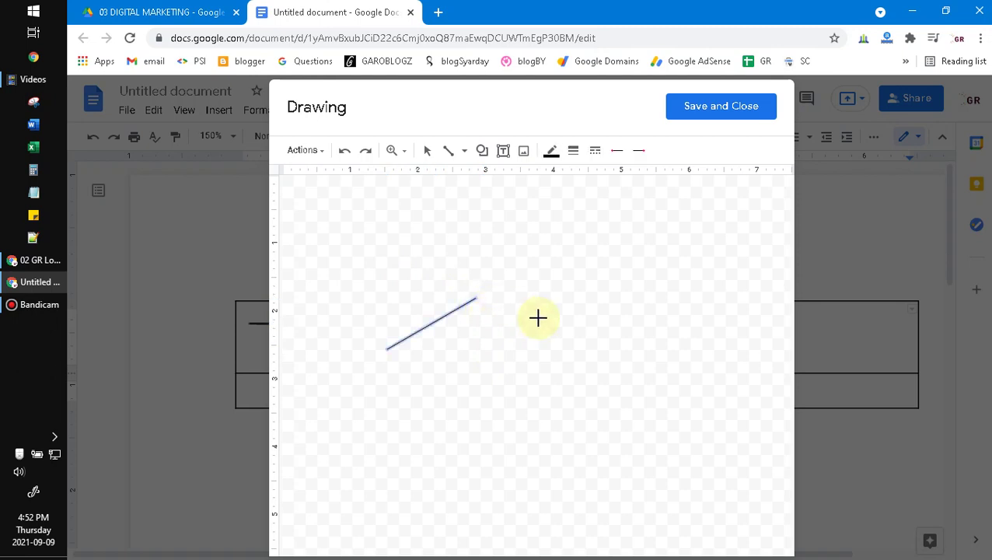
{"action": "left_click", "coordinate": [721, 110]}
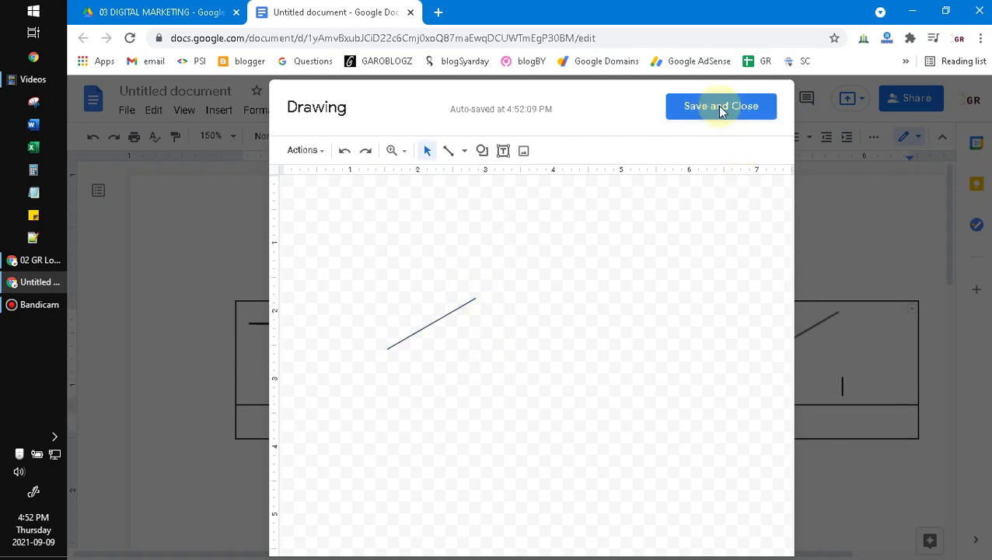
Step: Widen the diagonal line drawing to reach the top-right cell's right edge
{"action": "left_click", "coordinate": [767, 349]}
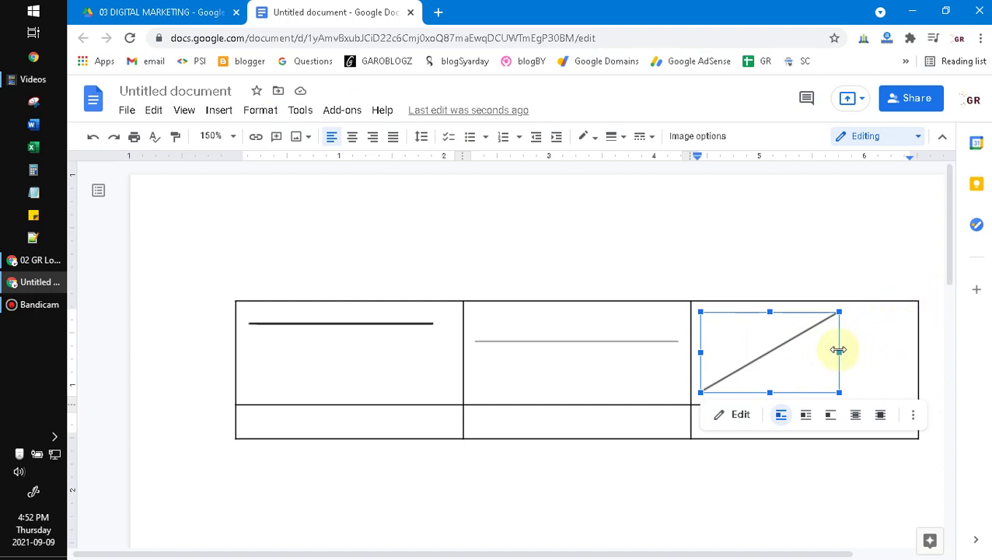
{"action": "left_click_drag", "start_coordinate": [838, 350], "coordinate": [910, 349]}
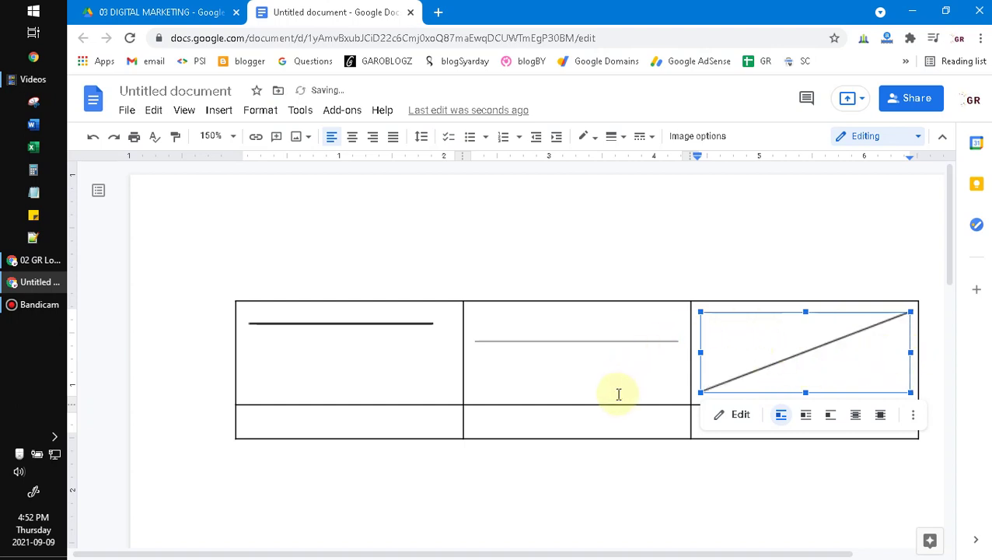
{"action": "left_click", "coordinate": [615, 394]}
{"action": "left_click_drag", "start_coordinate": [604, 421], "coordinate": [733, 366]}
{"action": "left_click", "coordinate": [794, 351]}
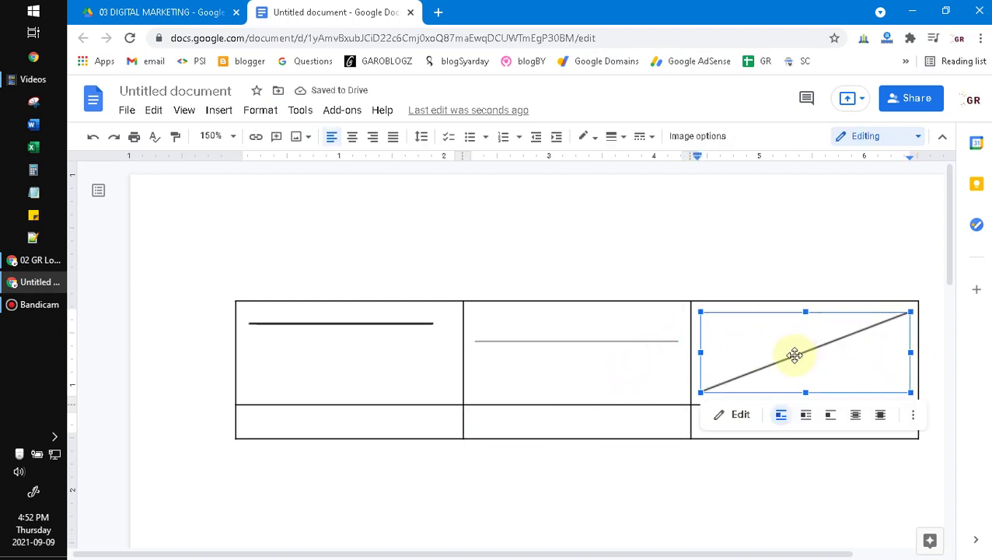
{"action": "left_click", "coordinate": [914, 416]}
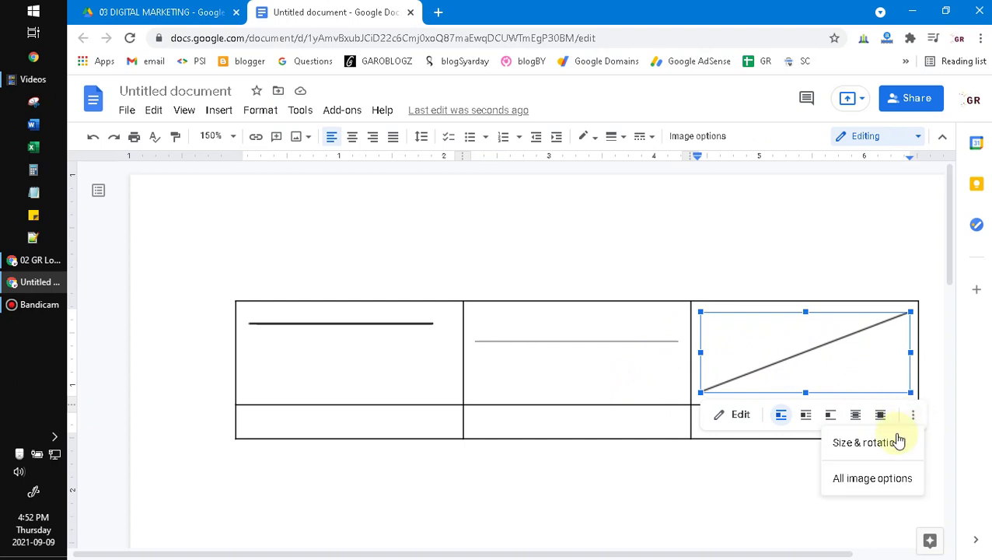
Step: Turn off Lock aspect ratio for the 2 × 0.77 in drawing and close Image options
{"action": "left_click", "coordinate": [885, 443]}
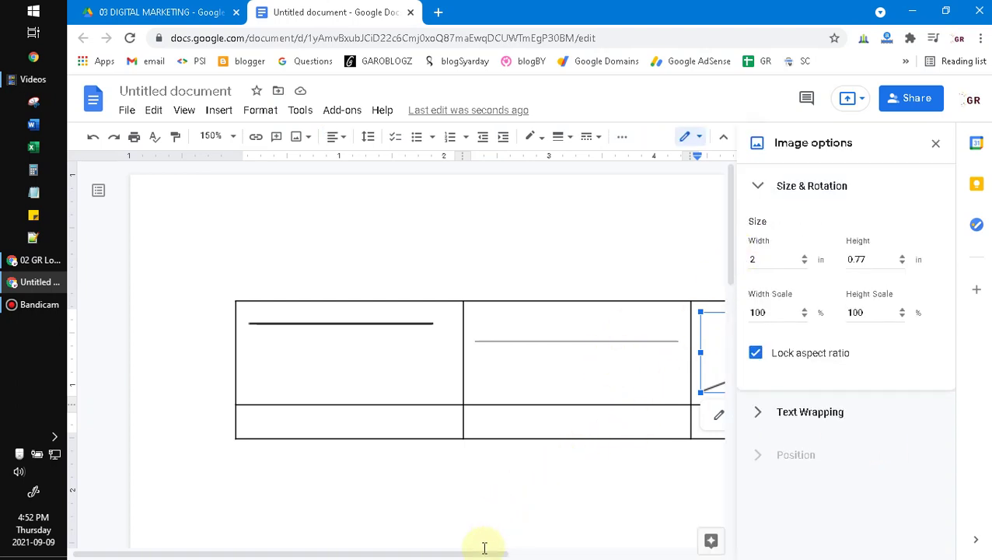
{"action": "left_click_drag", "start_coordinate": [531, 552], "coordinate": [696, 554]}
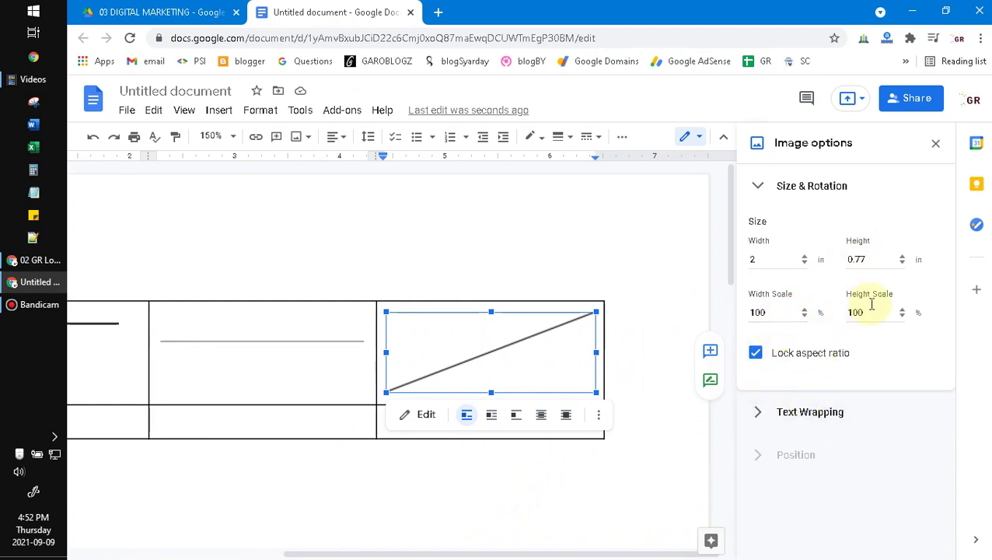
{"action": "left_click", "coordinate": [759, 185]}
{"action": "left_click", "coordinate": [763, 191]}
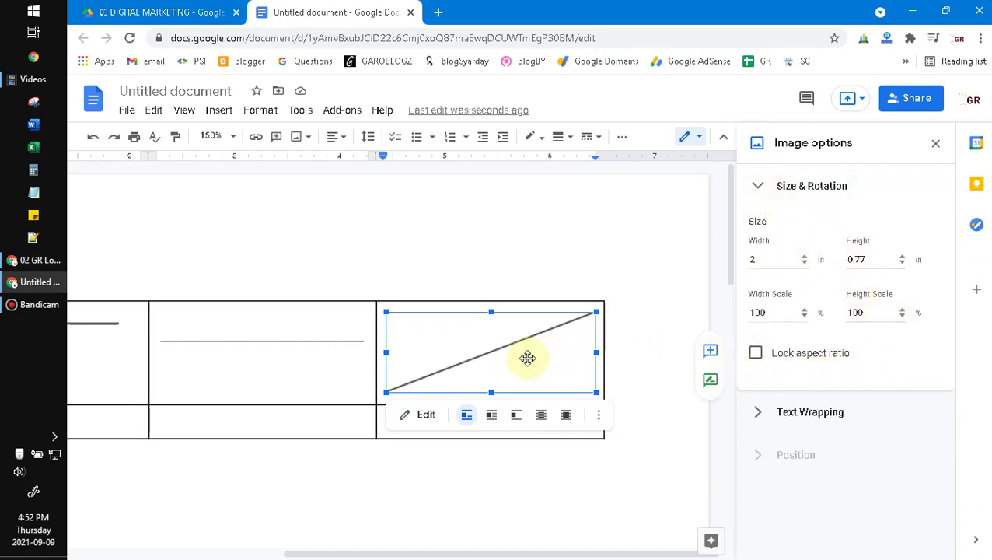
{"action": "left_click", "coordinate": [935, 143]}
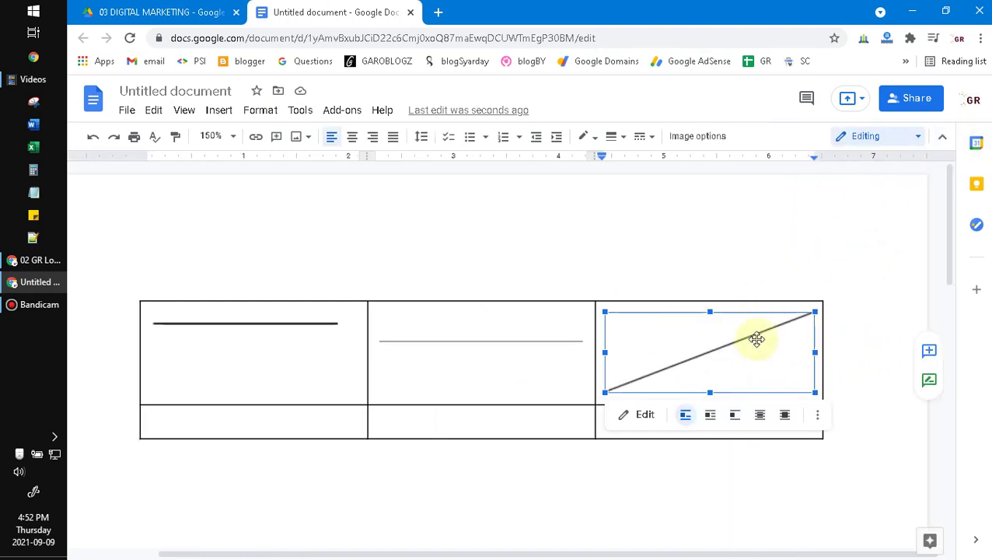